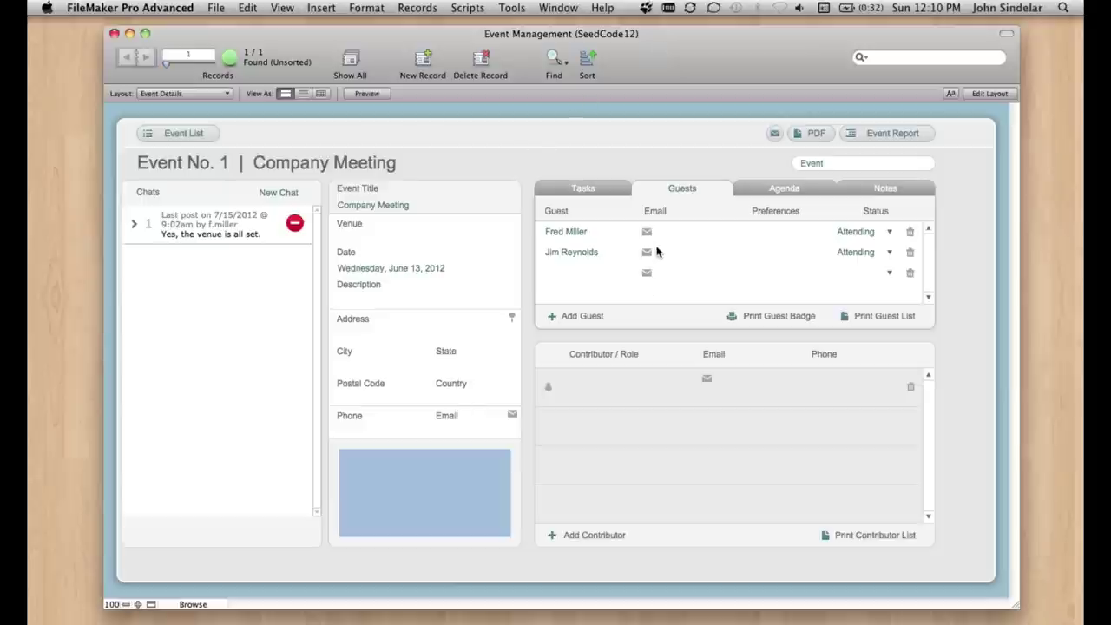
Look up the FMC_AddGuest script in the script management list, then return to the event
left_click(466, 7)
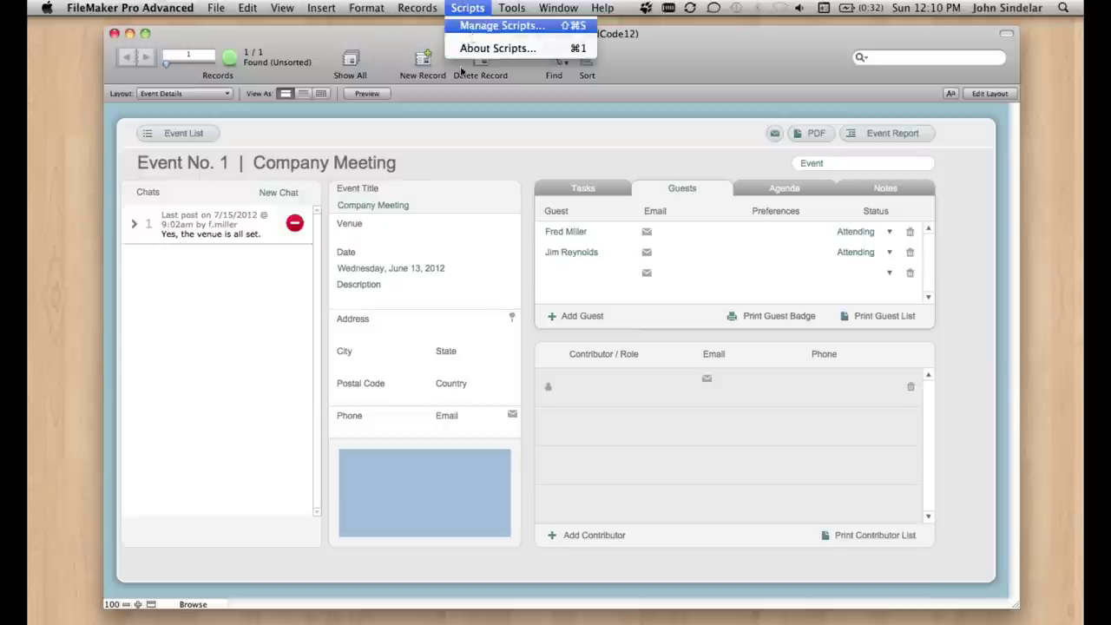
left_click(502, 25)
left_click(225, 385)
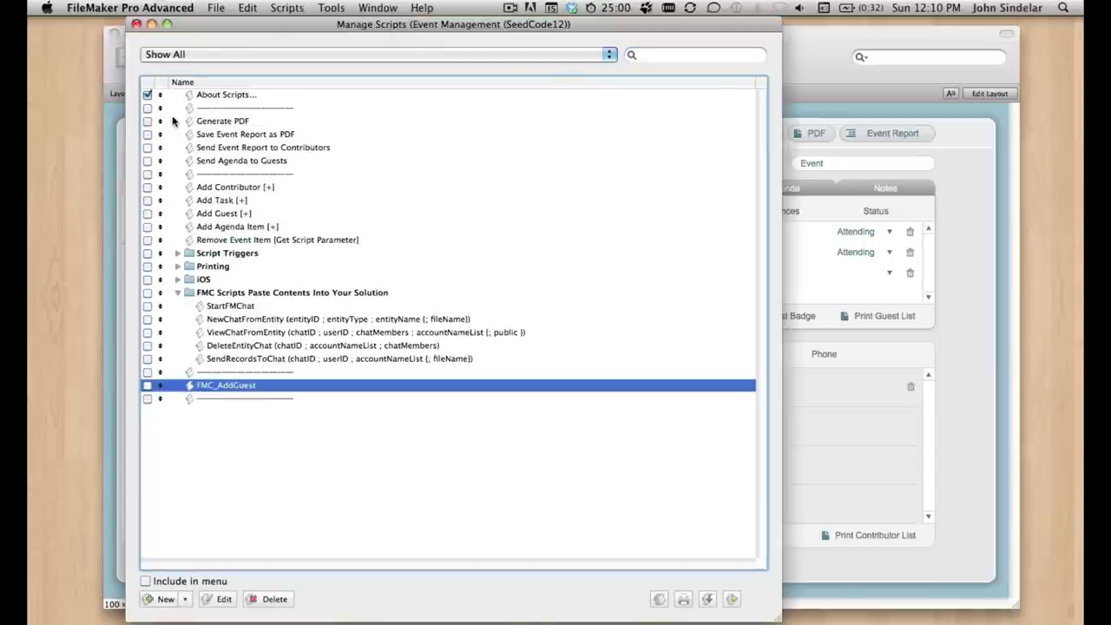
left_click(136, 24)
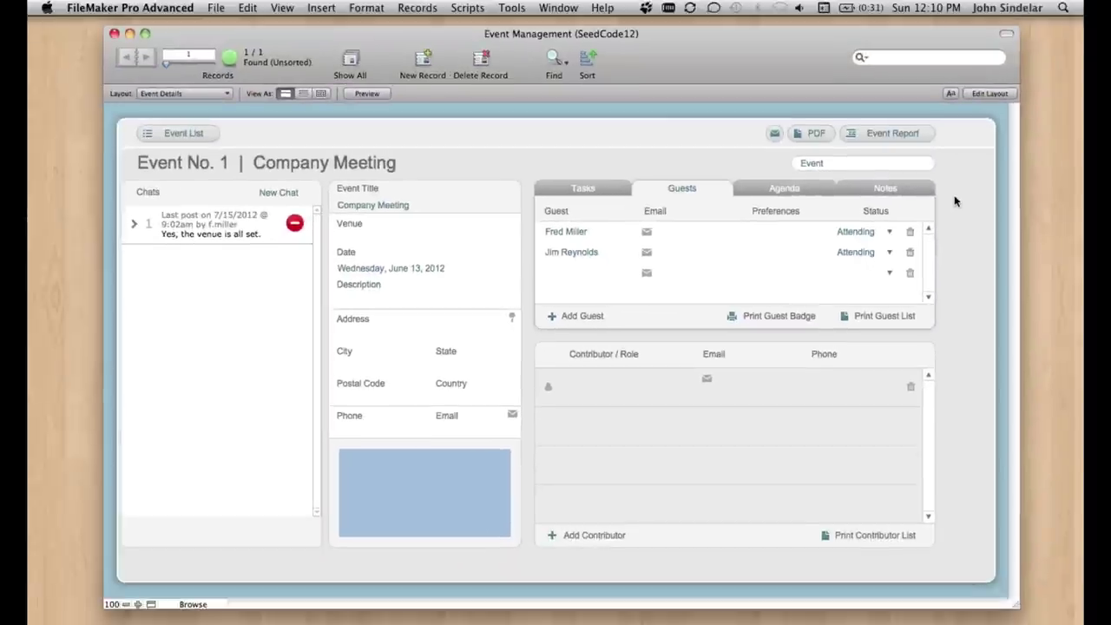
Bring the FM Chat window to the front and move it slightly lower
left_click(558, 8)
mouse_move(642, 39)
left_click(846, 38)
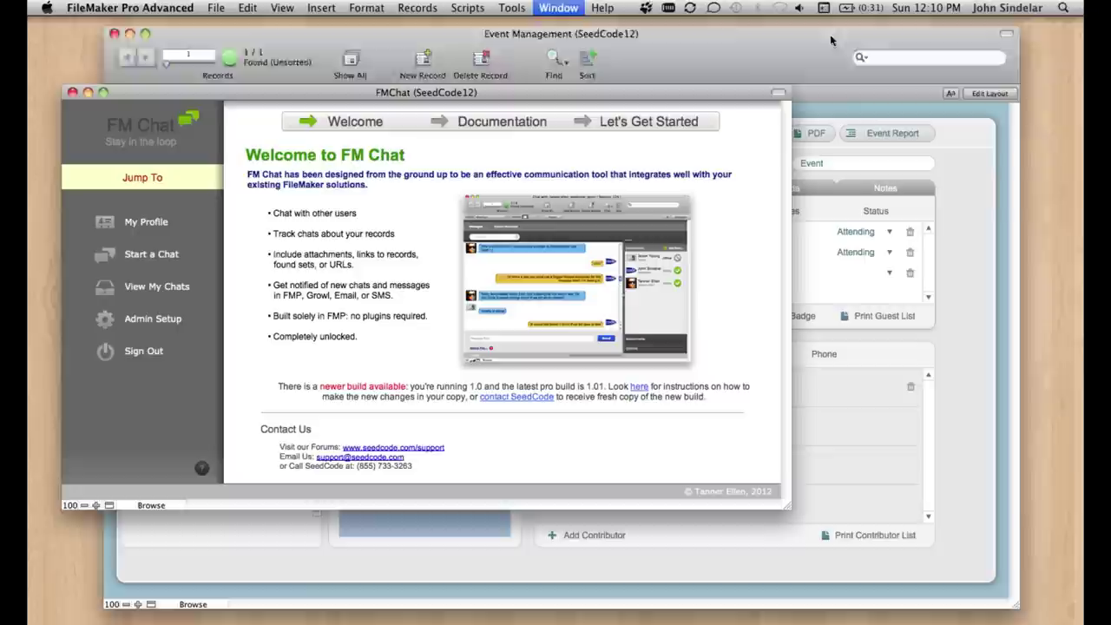
left_click_drag(510, 92, 511, 118)
Start a new chat with the first three listed users
left_click(150, 280)
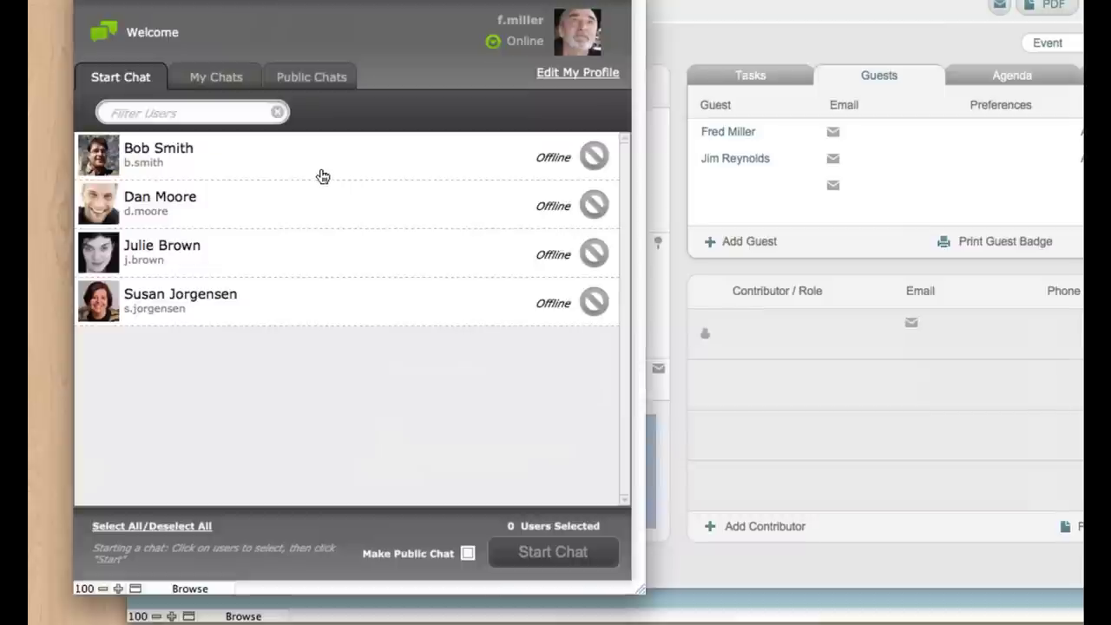
left_click(253, 251)
left_click(299, 209)
left_click(299, 251)
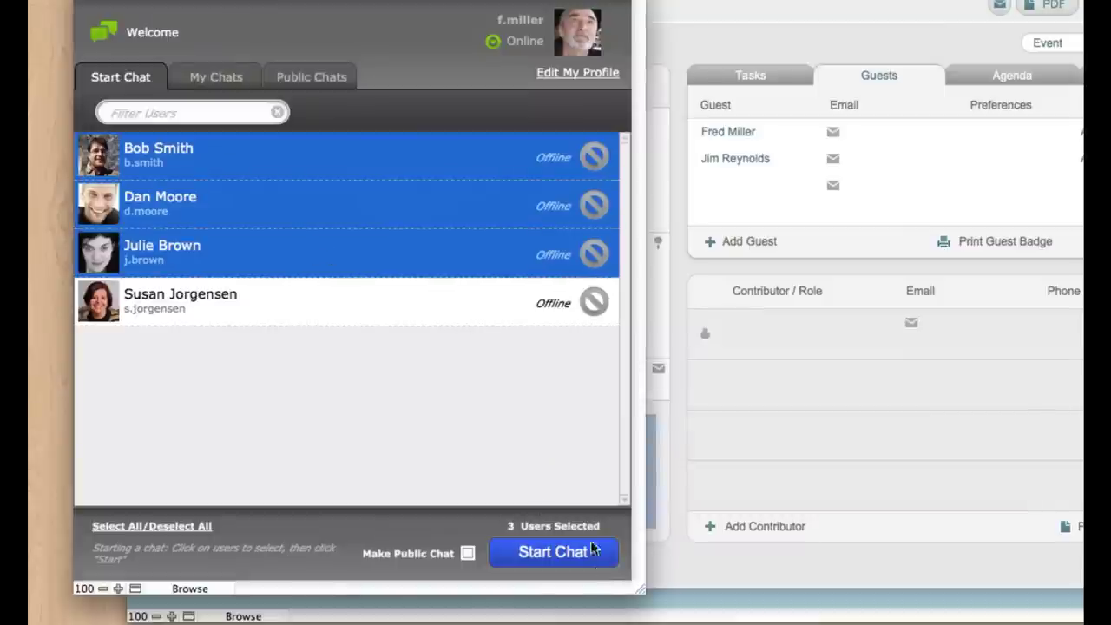
left_click(595, 560)
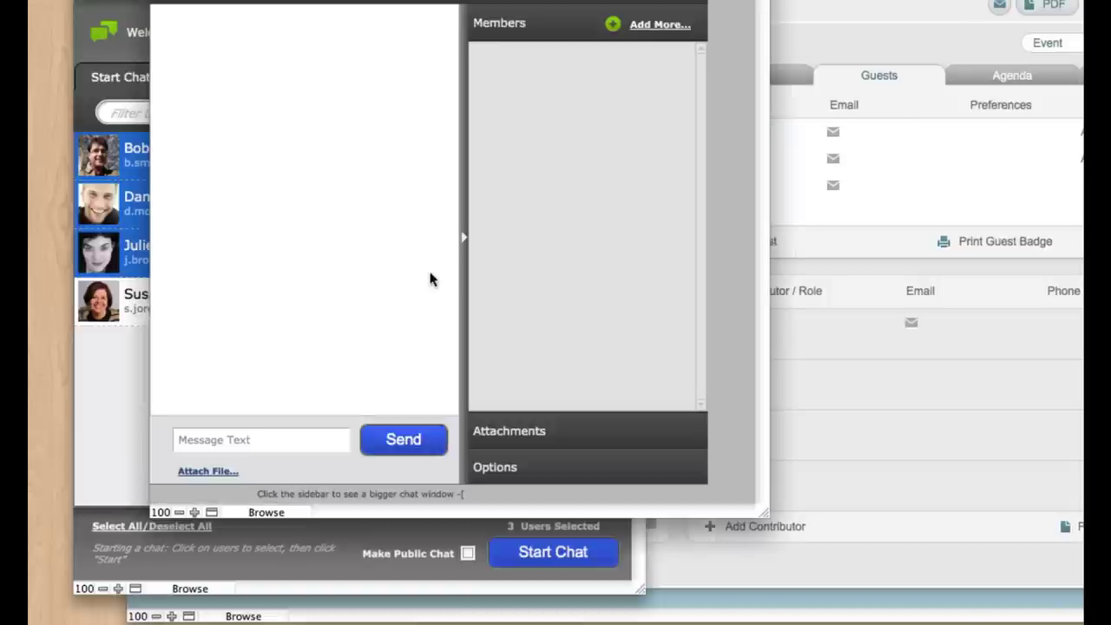
Send the group 'Please let me know if you can make it to event:Company+Meeting'
left_click(292, 447)
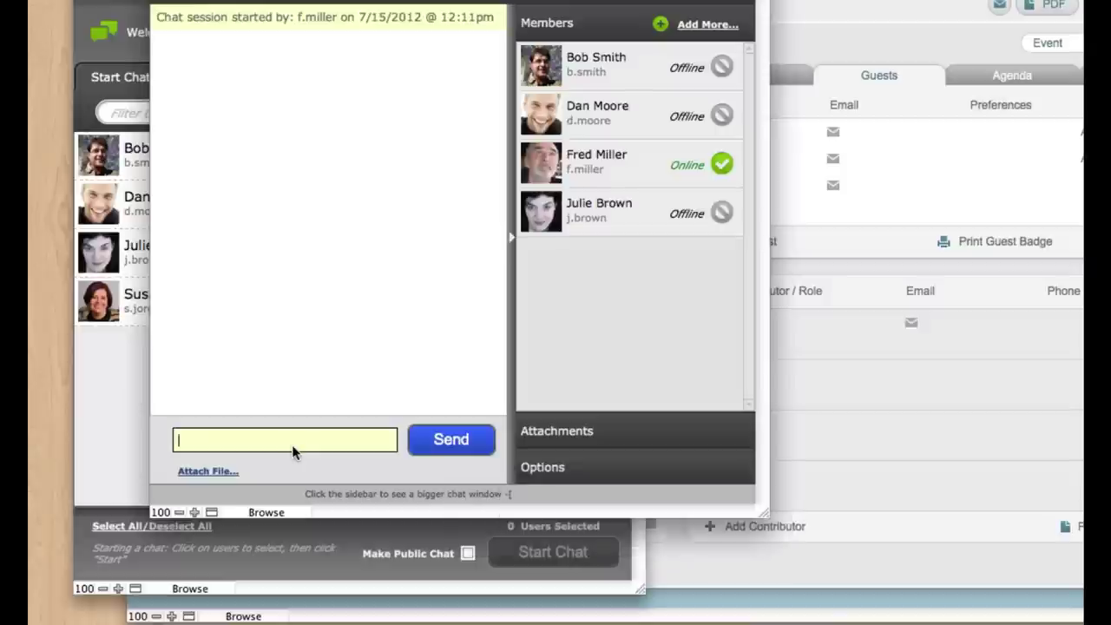
type("Pleas e")
type(" let me know if")
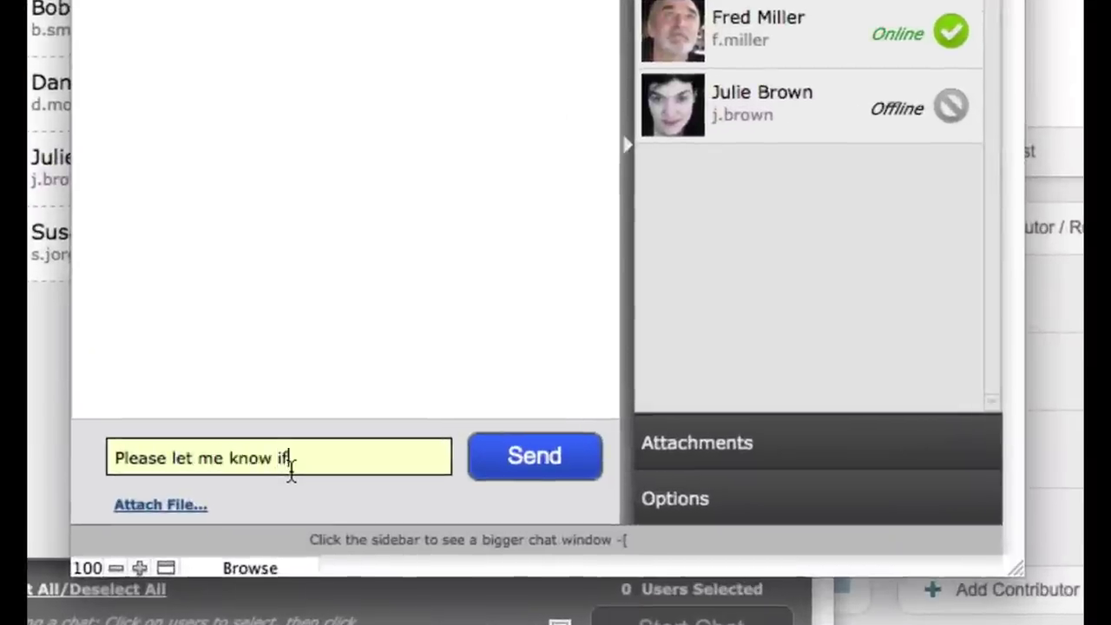
type(" you can make i")
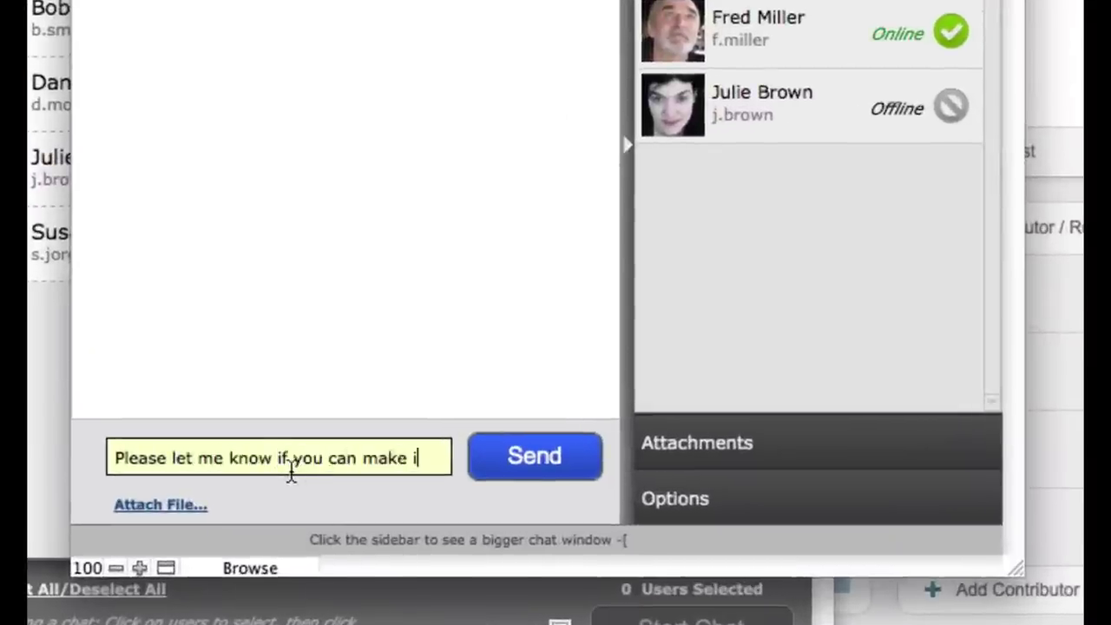
type("t to")
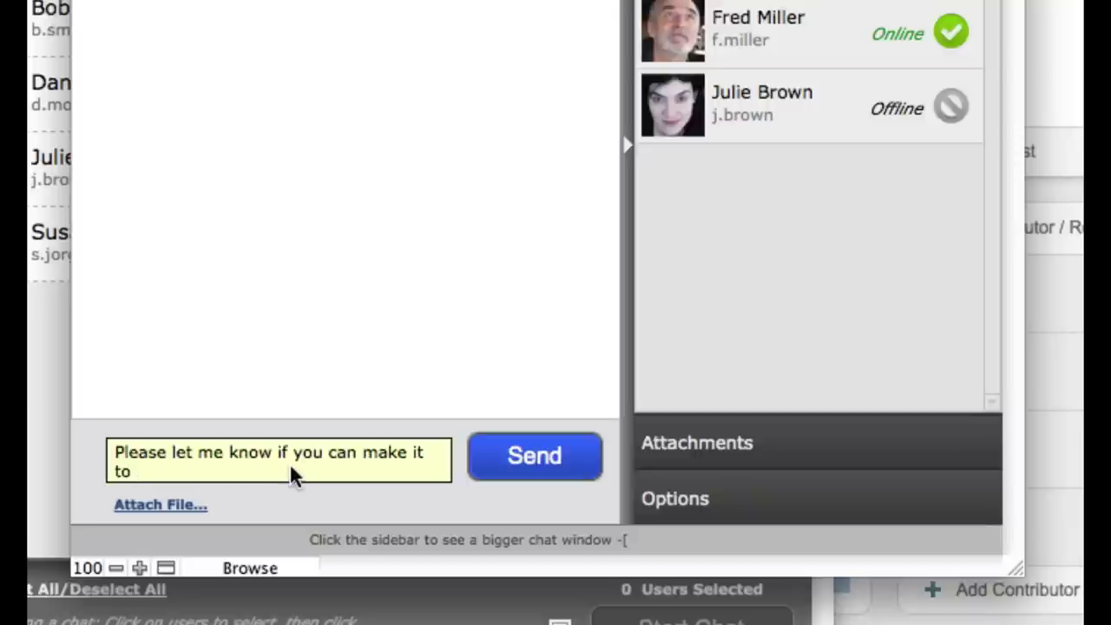
type("event:")
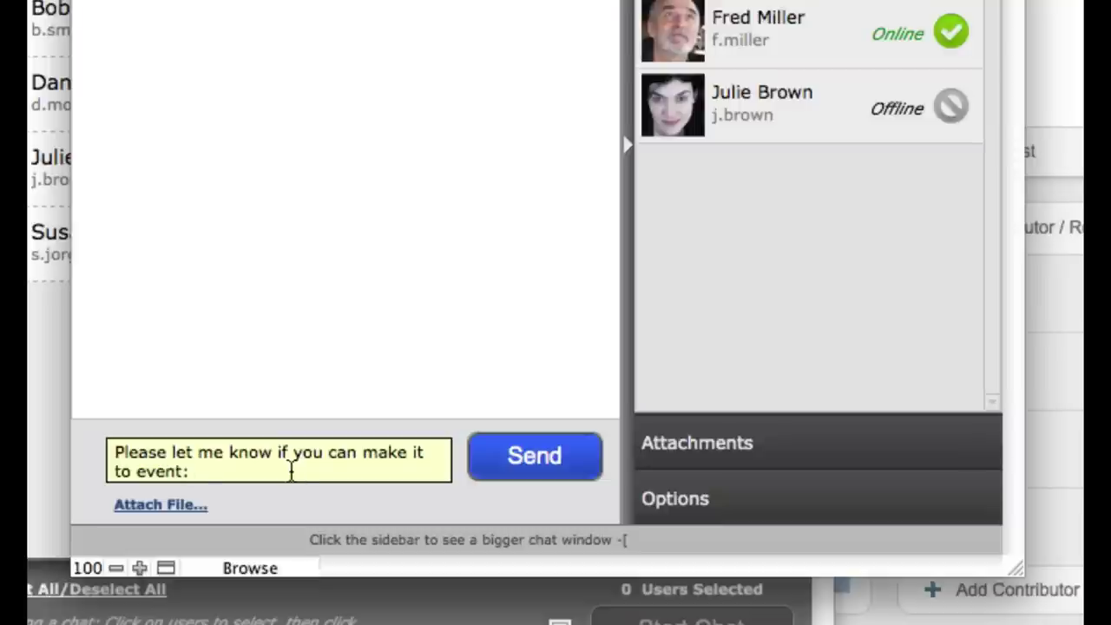
type("Company")
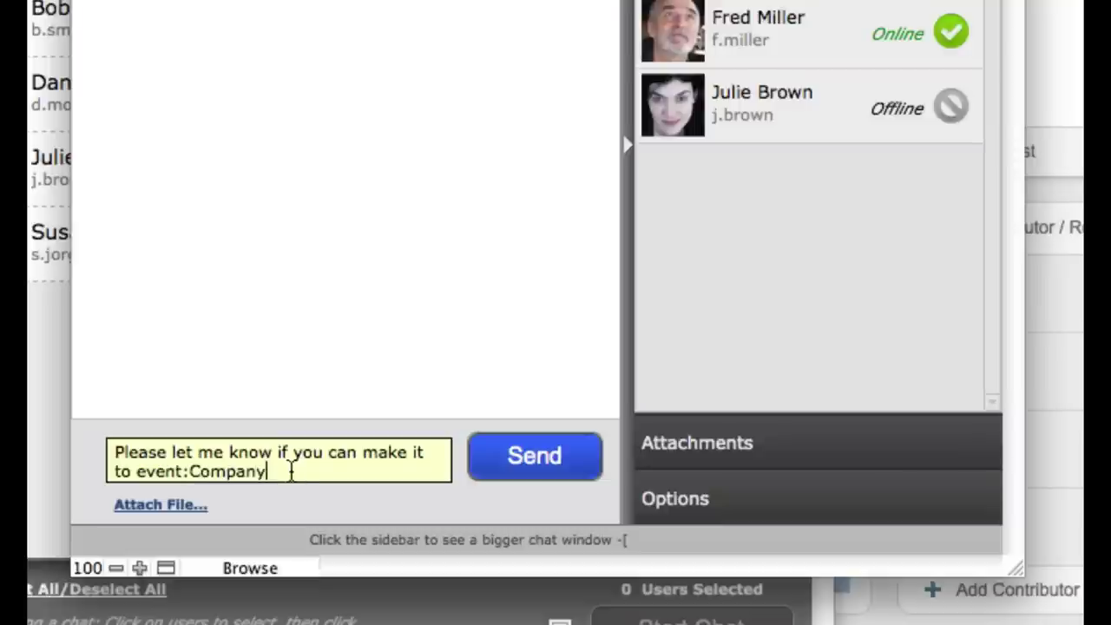
type("+Meeting")
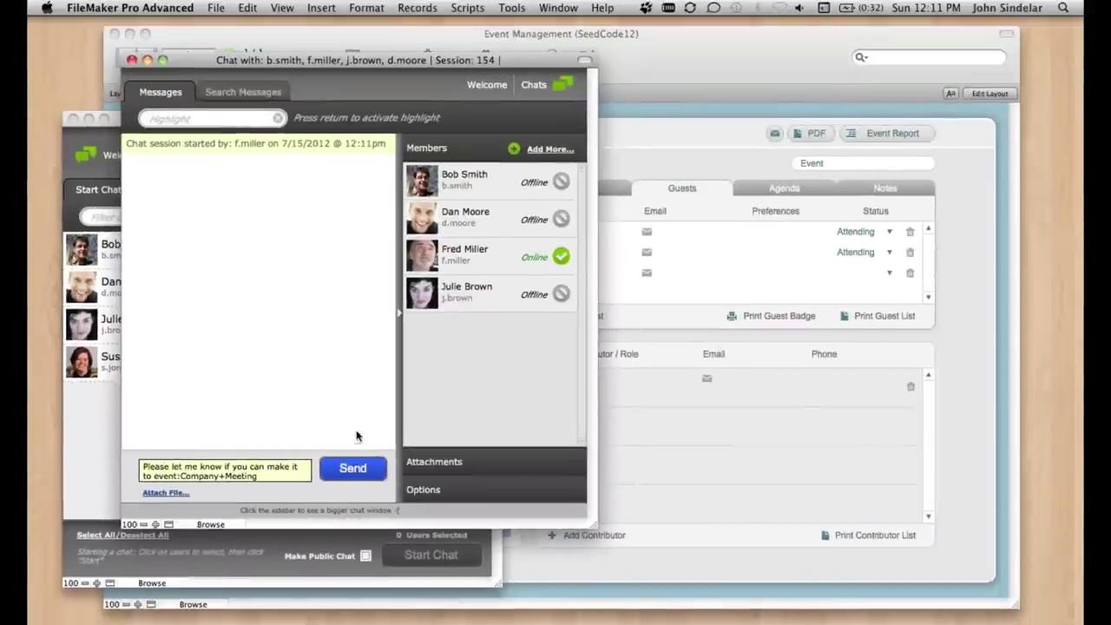
left_click(353, 468)
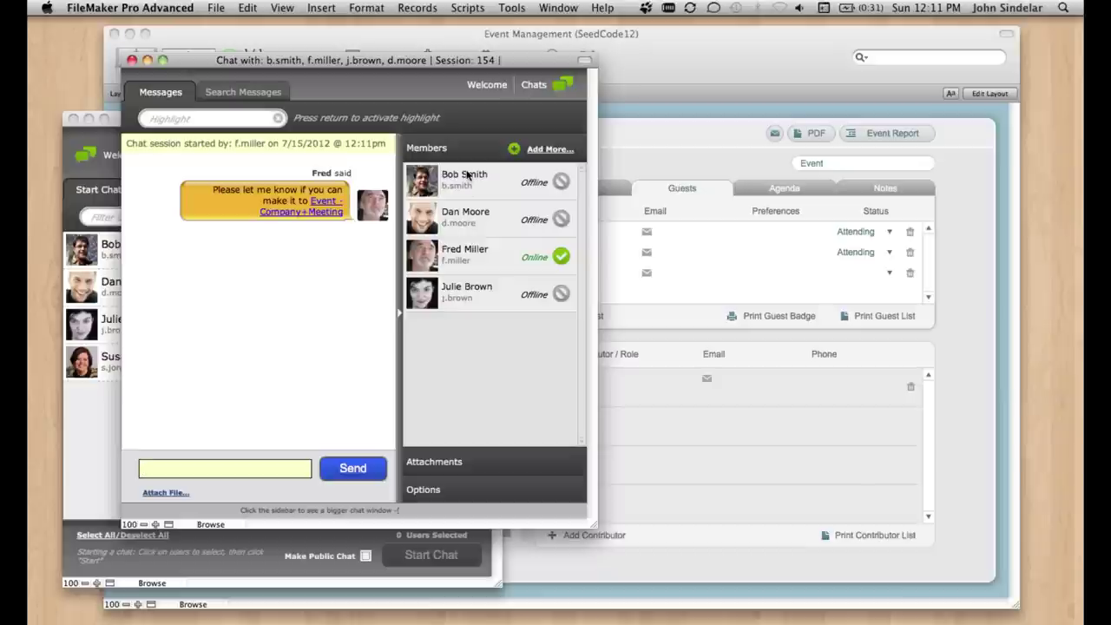
Close the conversation and sign out of FM Chat from its welcome page
left_click(131, 60)
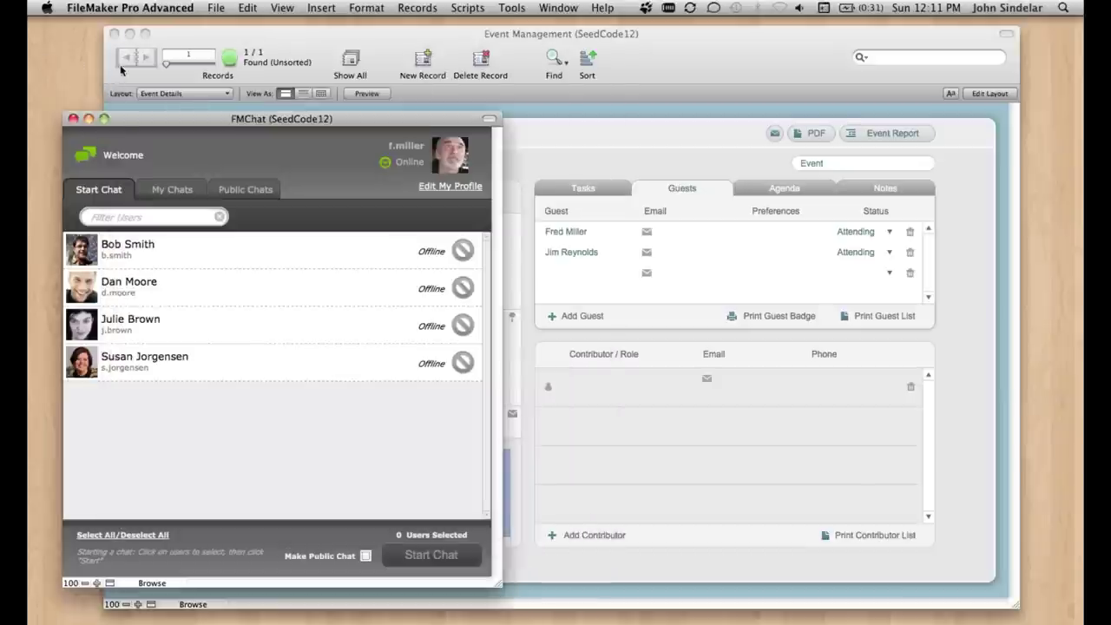
left_click(106, 149)
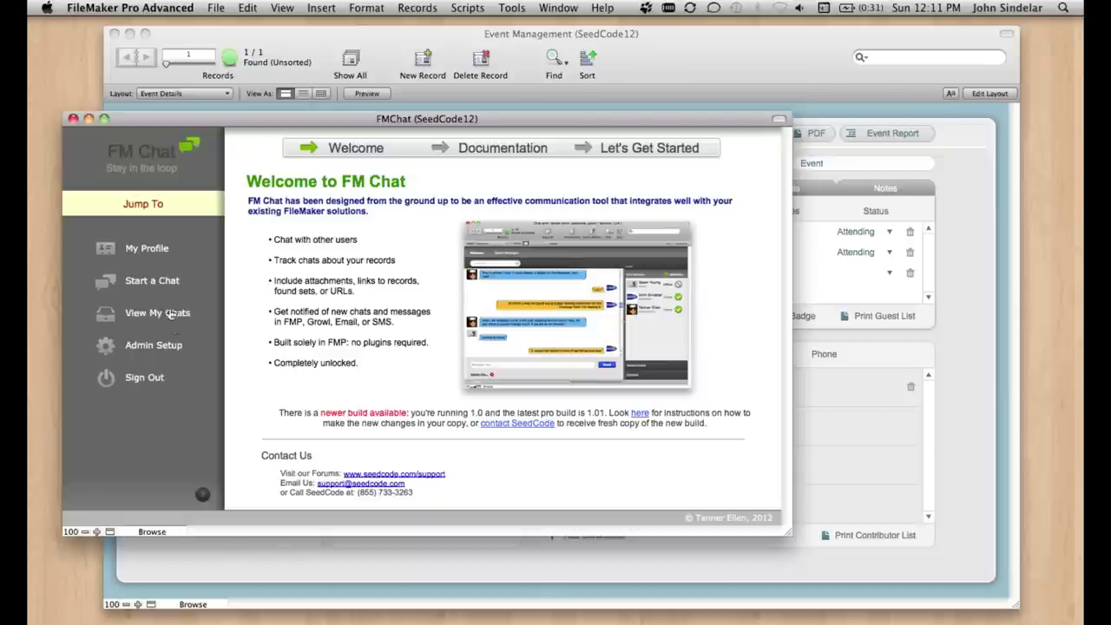
left_click(144, 377)
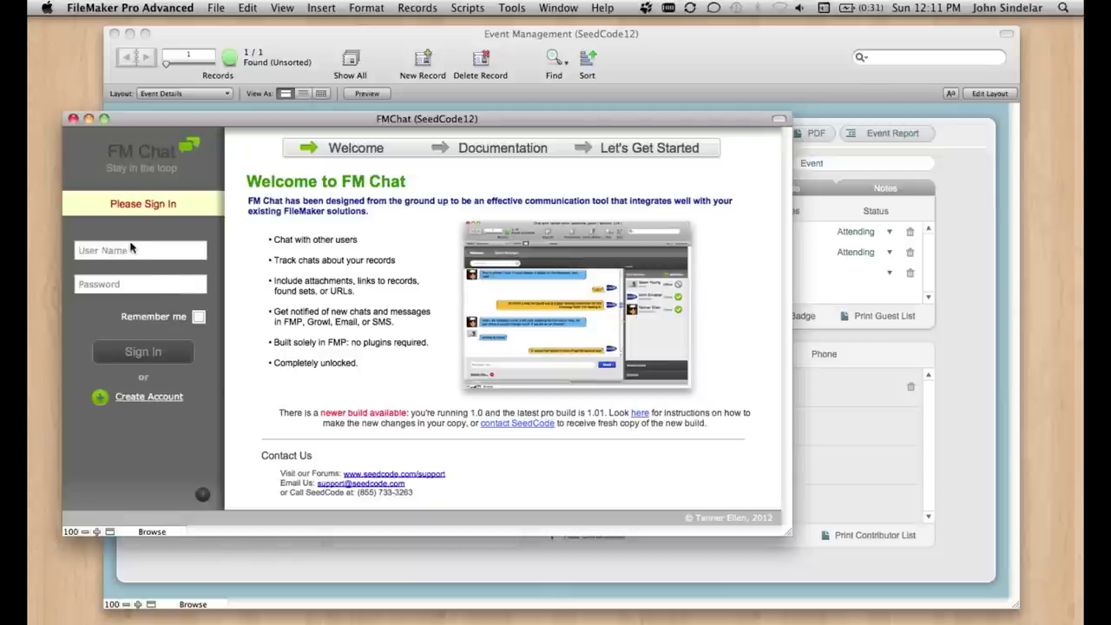
Sign in to FM Chat under the other user's name and password
left_click(131, 249)
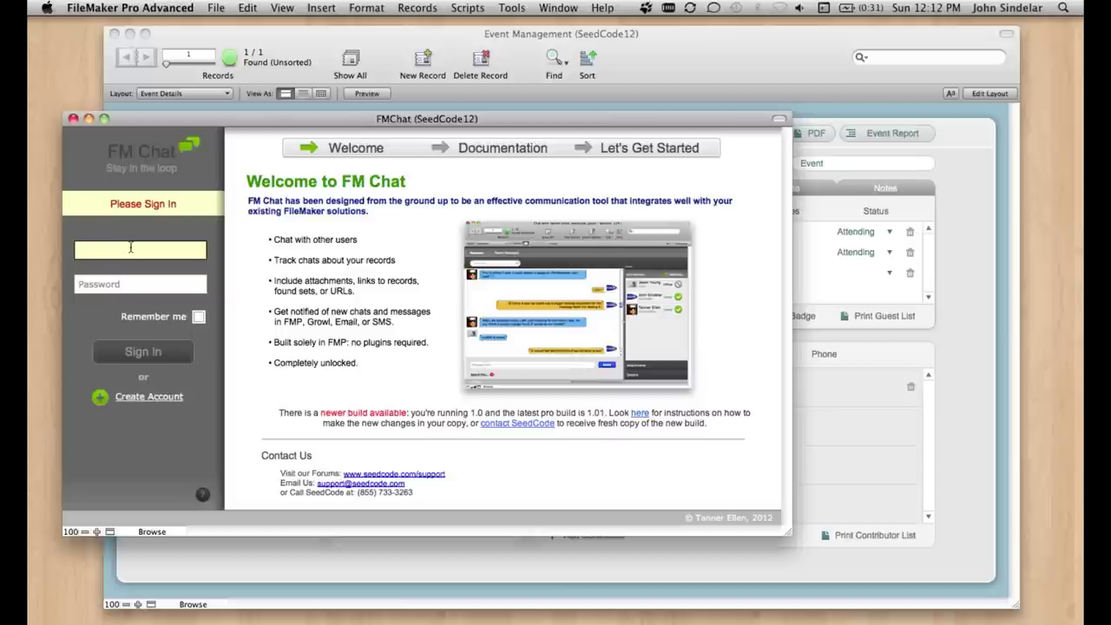
type("smith")
key("Tab")
type("••••••")
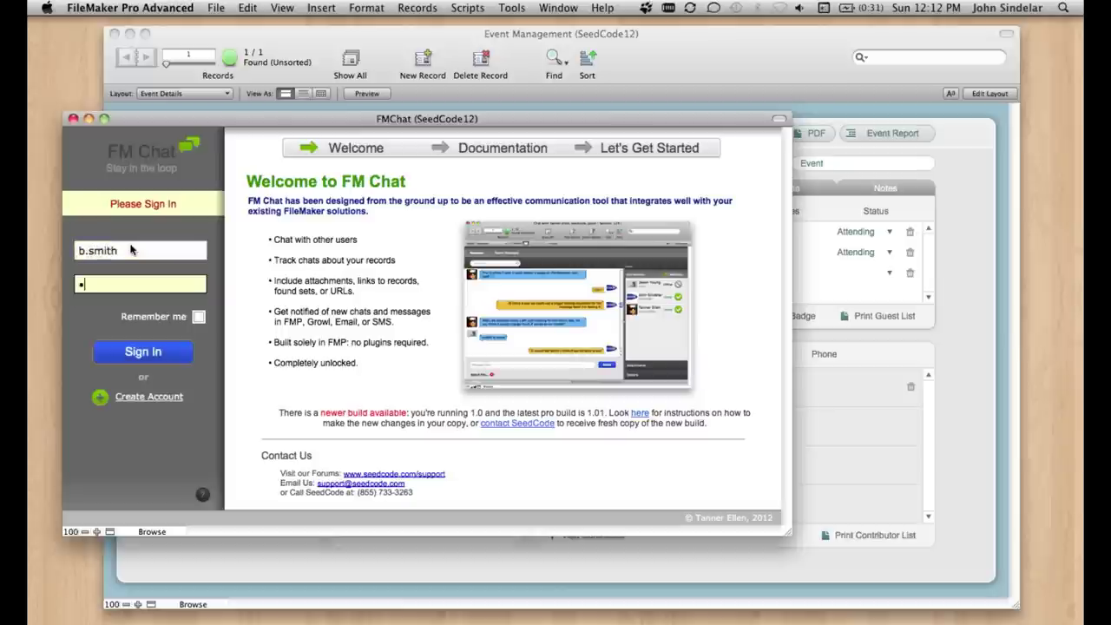
left_click(157, 360)
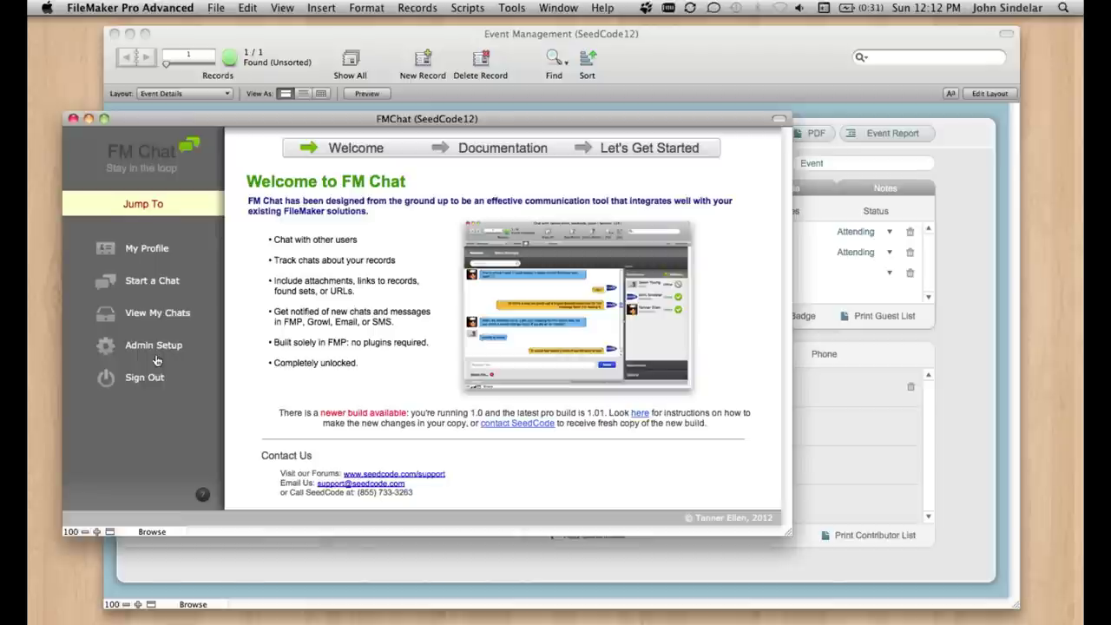
Open the group conversation and follow its Company Meeting event link
left_click(178, 309)
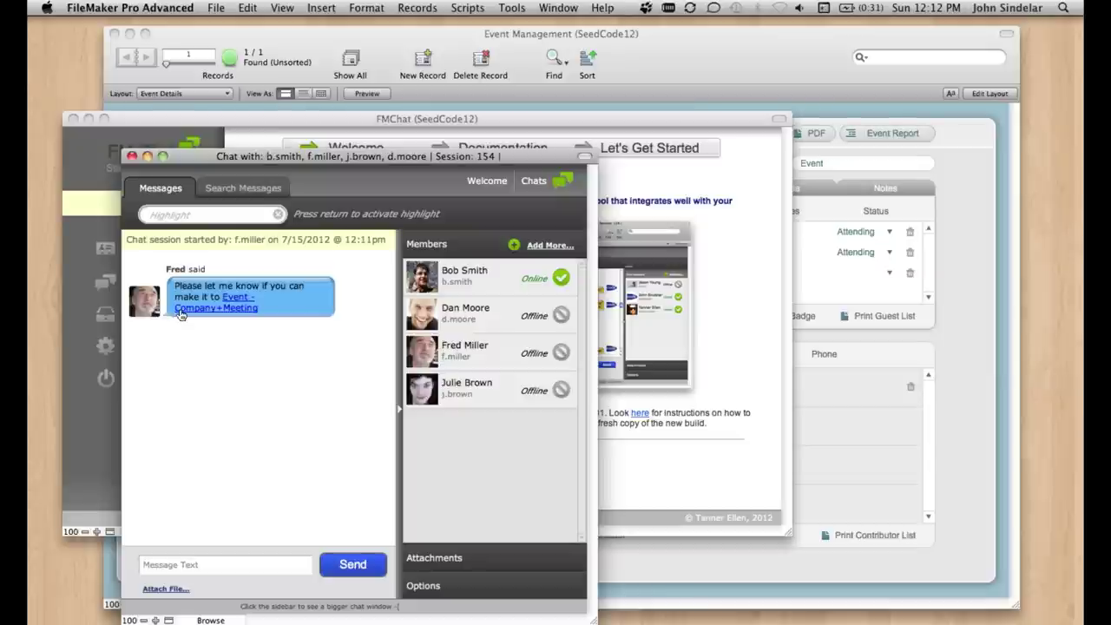
left_click(345, 156)
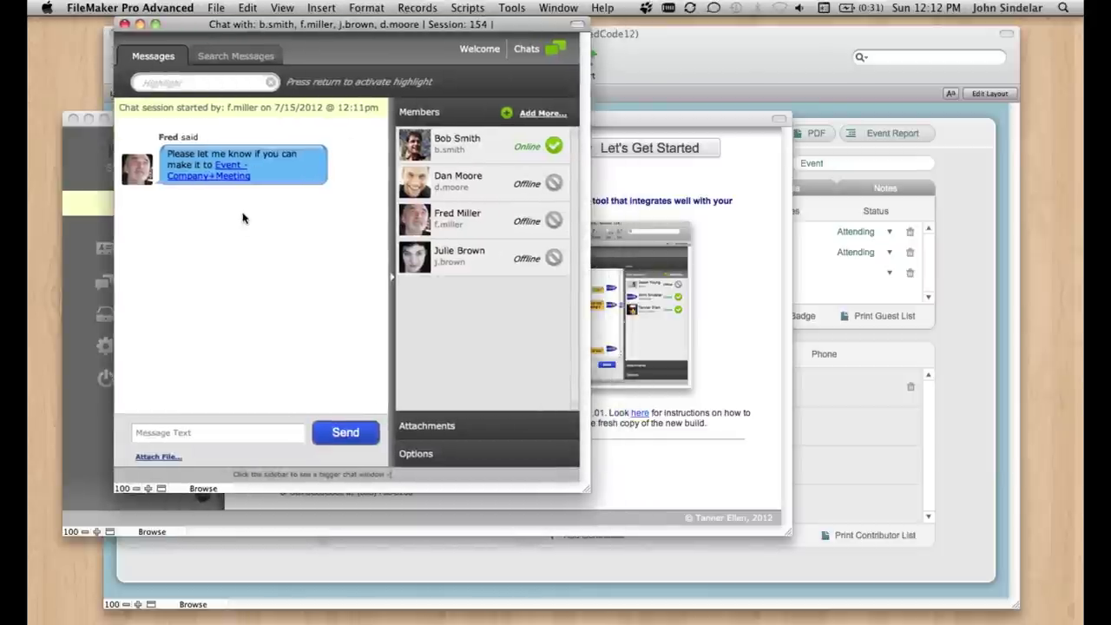
left_click(228, 169)
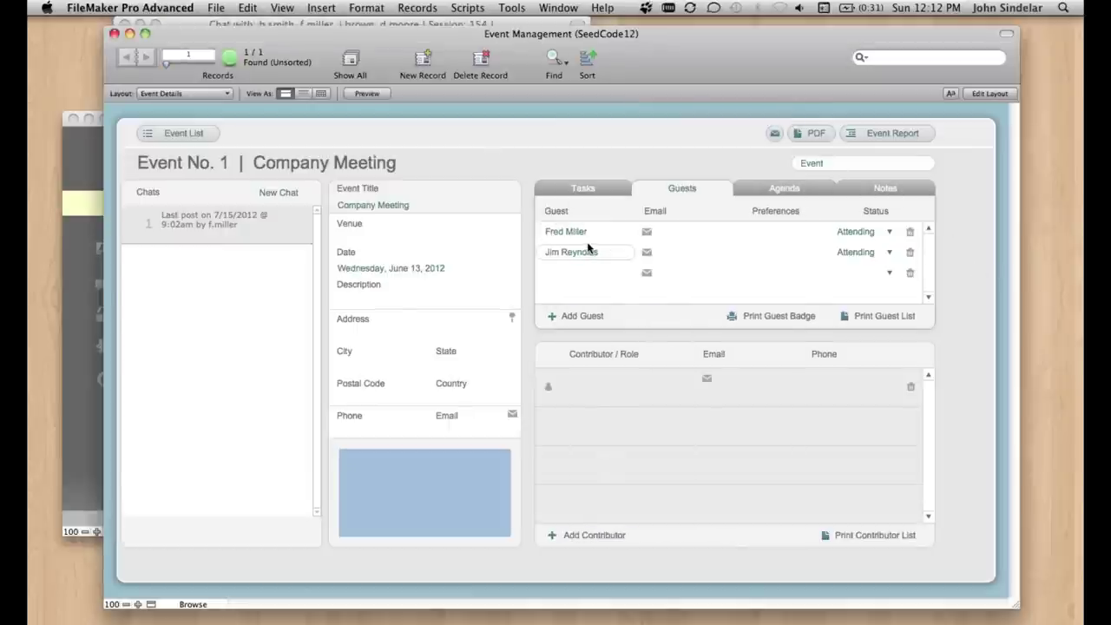
Follow the event link again and commit the new user as an Attending guest on Company Meeting
left_click_drag(314, 33, 400, 23)
left_click(166, 222)
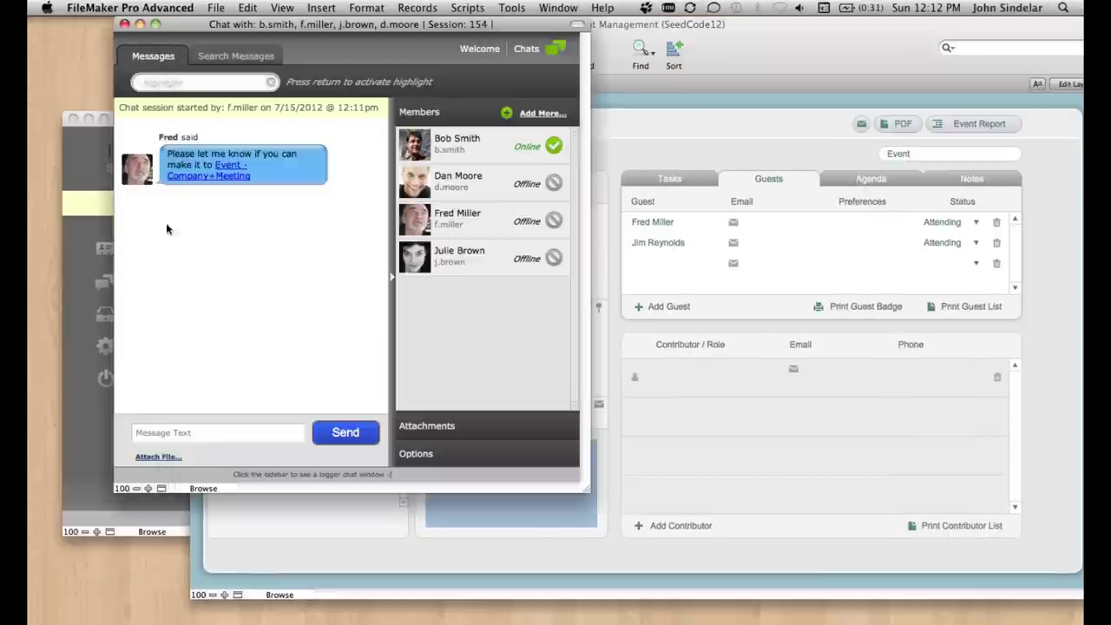
left_click(214, 179)
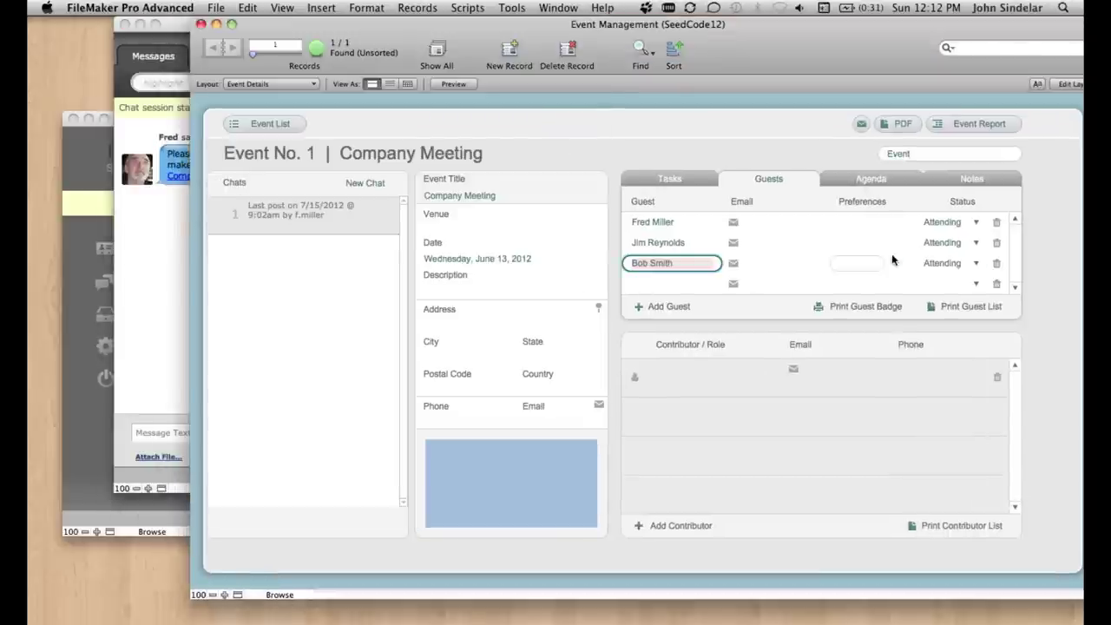
left_click(1052, 341)
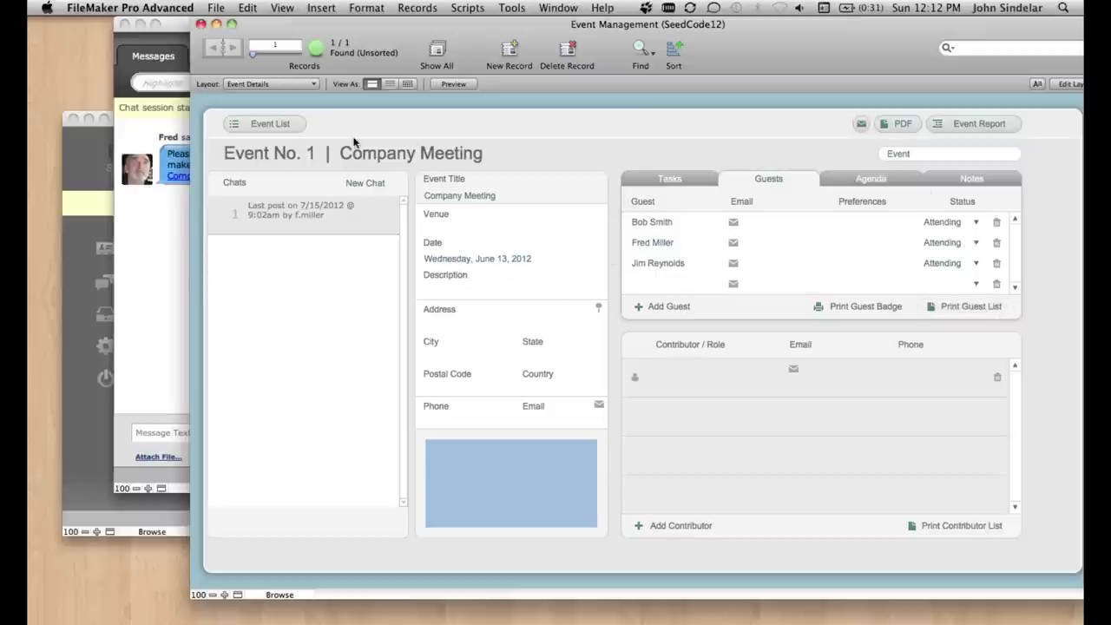
left_click(146, 223)
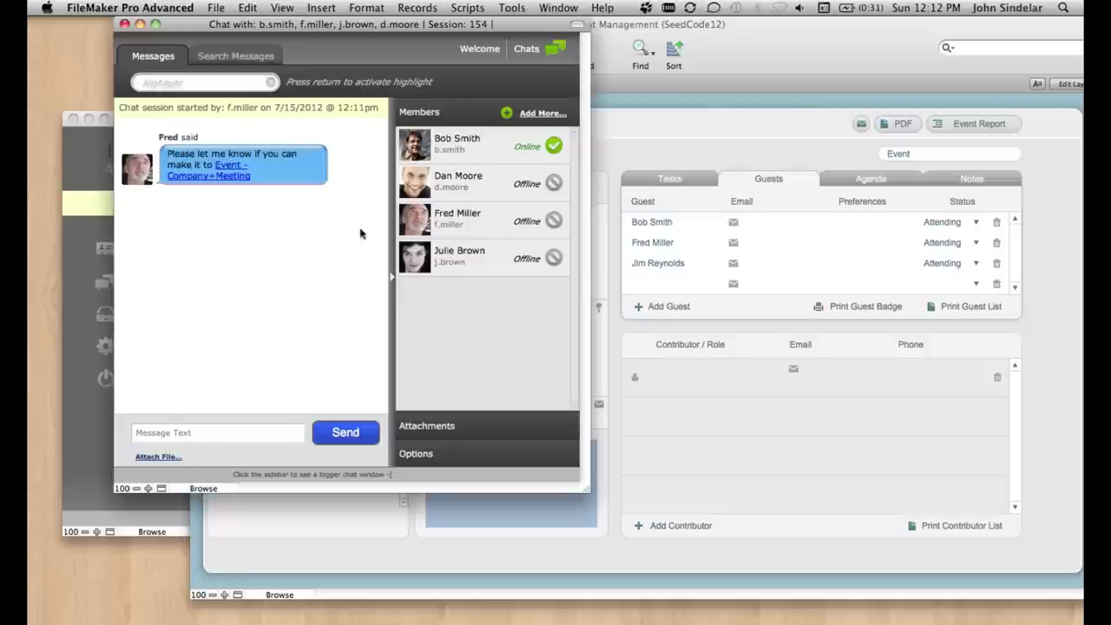
left_click(815, 127)
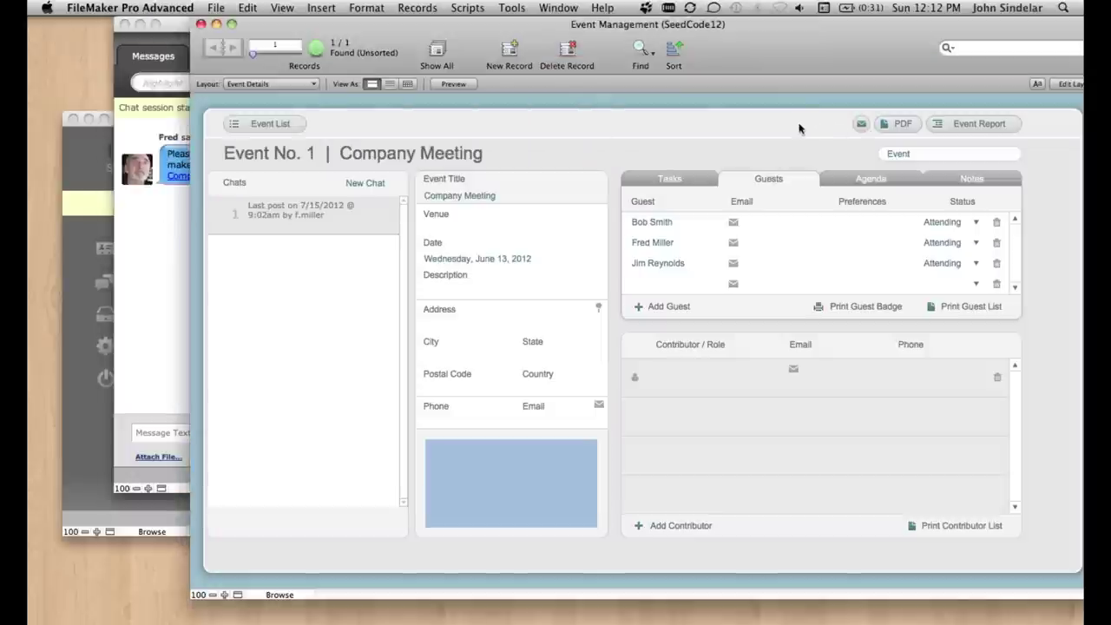
left_click(176, 263)
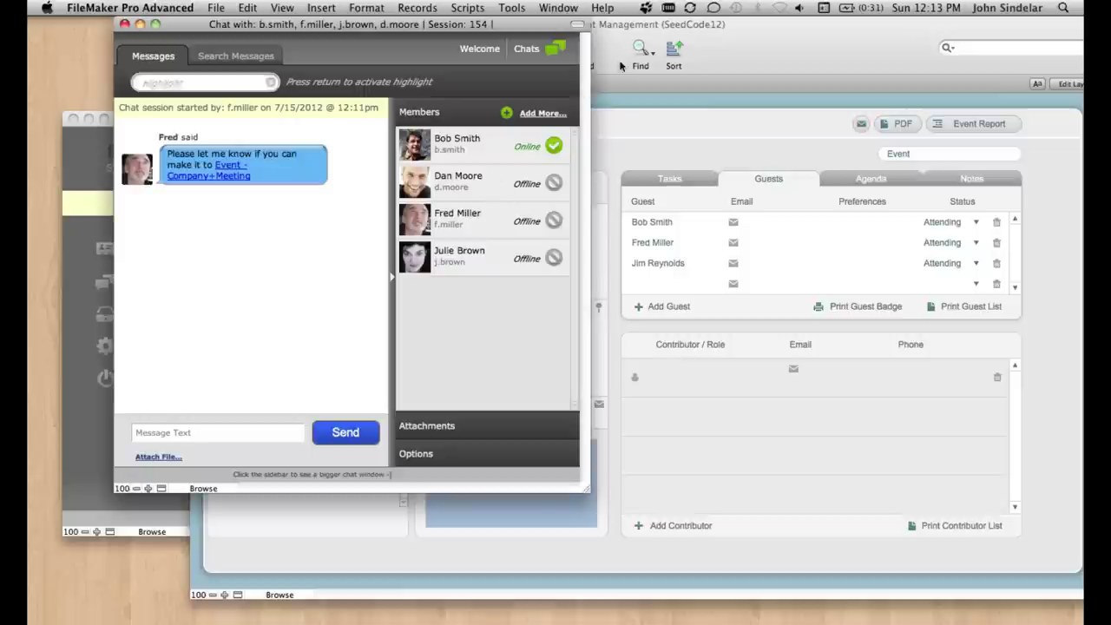
Open FM Chat's Admin Setup preferences at the Data Detectors tab
left_click(479, 49)
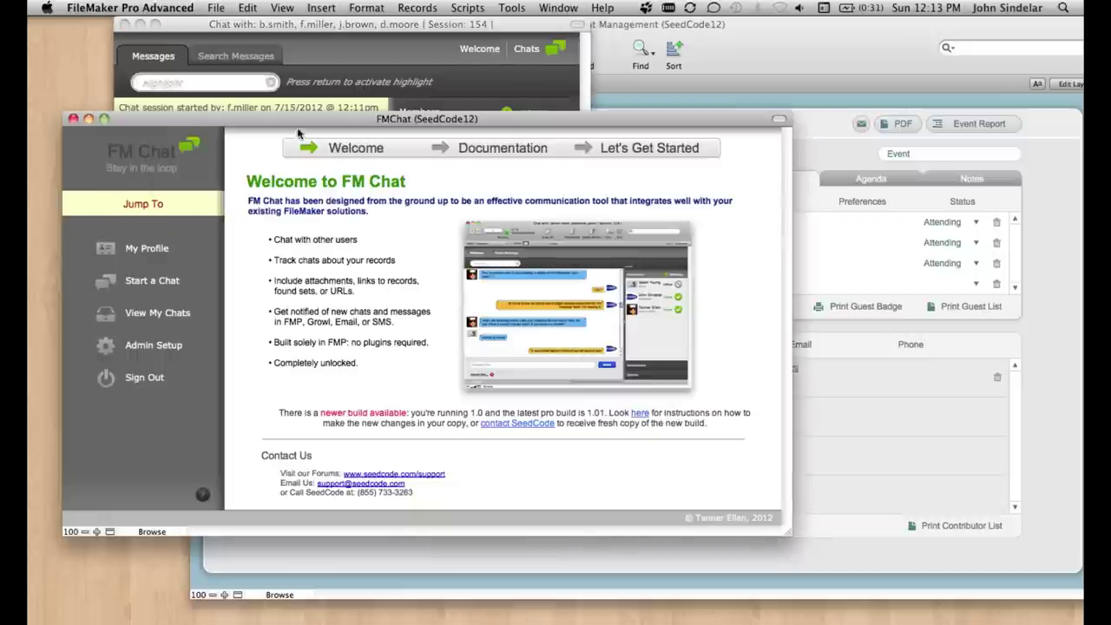
left_click(175, 349)
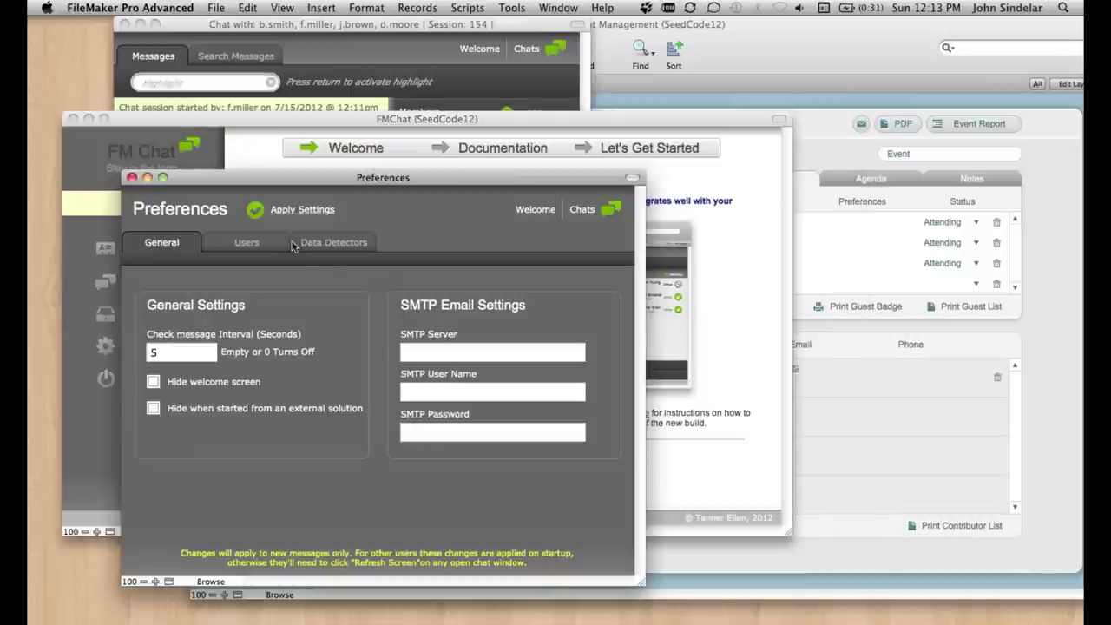
left_click(337, 243)
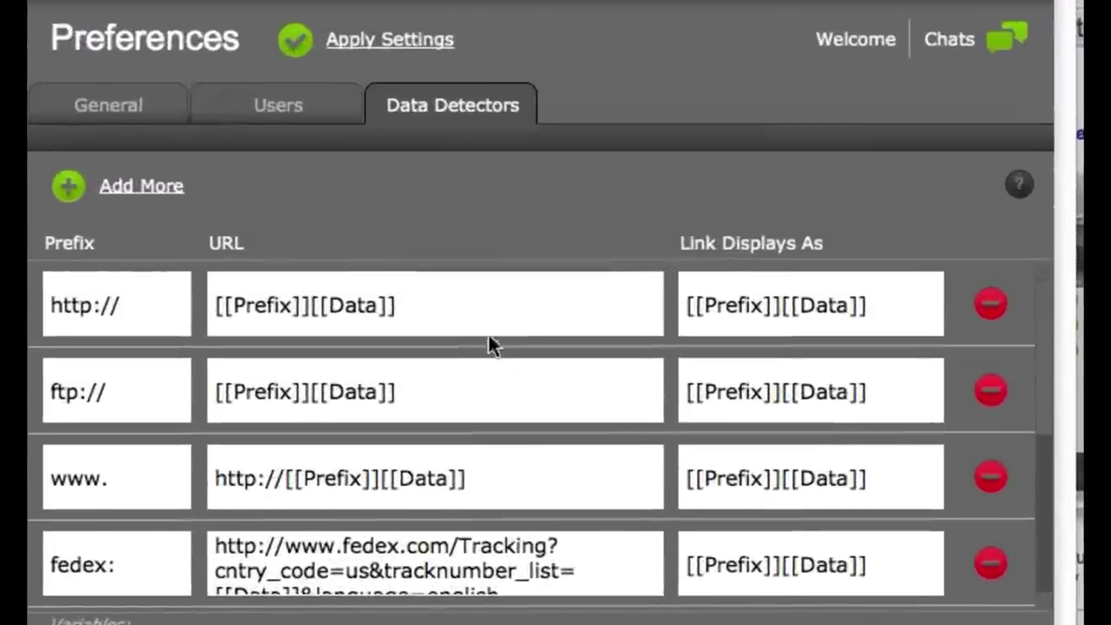
scroll(366, 383, "down", 2)
scroll(520, 397, "down", 3)
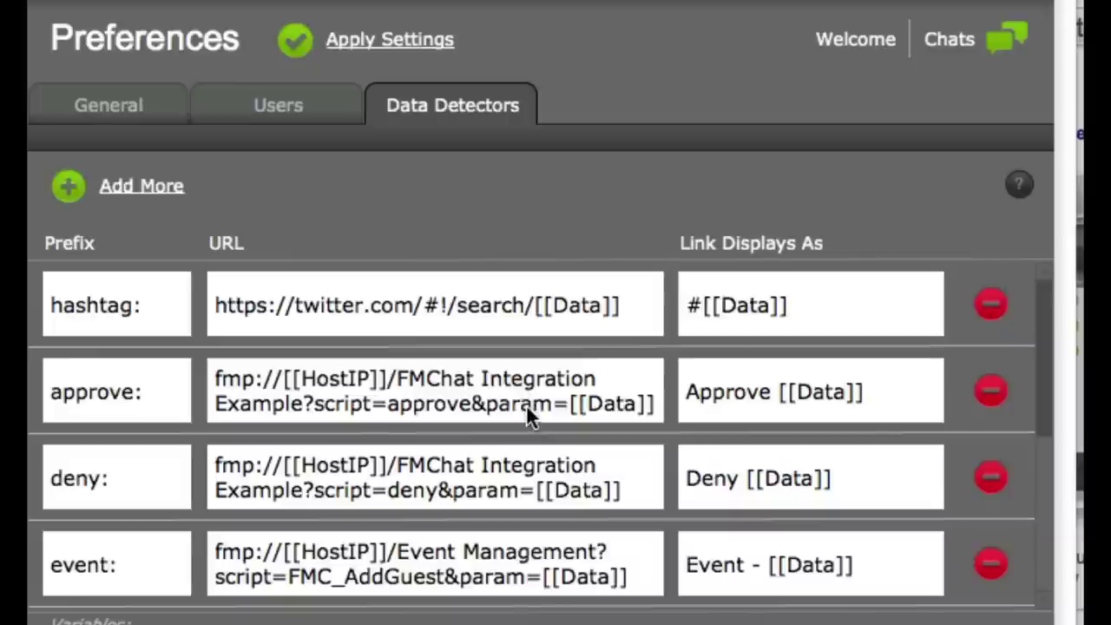
Inspect the event: detector's URL and its script parameter, then leave Preferences
triple_click(144, 583)
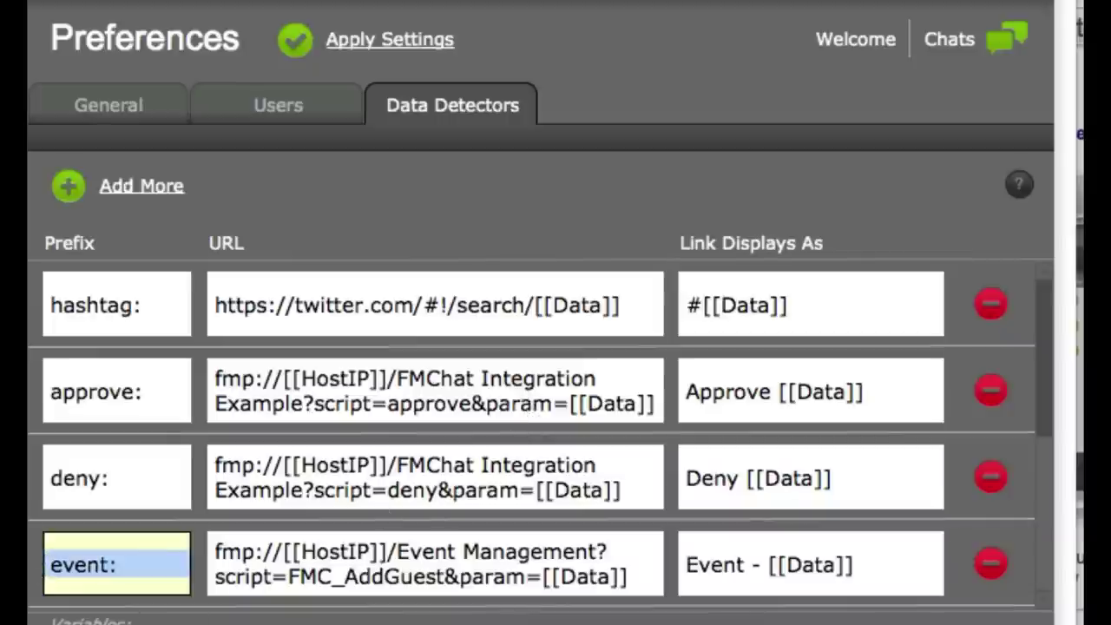
left_click(217, 554)
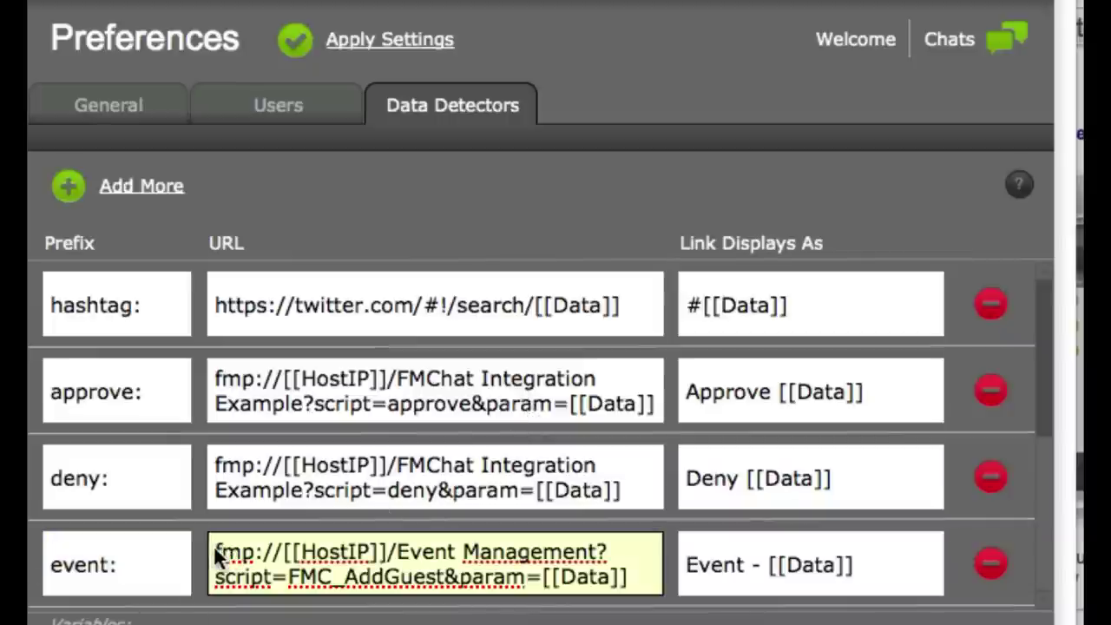
left_click_drag(217, 553, 401, 559)
left_click(615, 550)
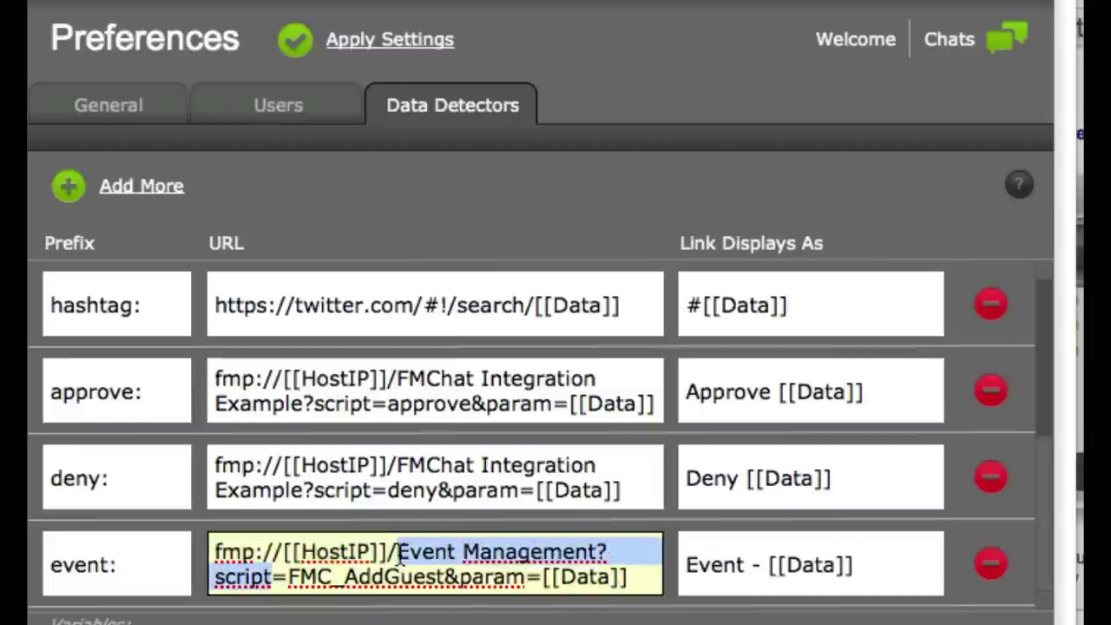
left_click_drag(288, 577, 637, 594)
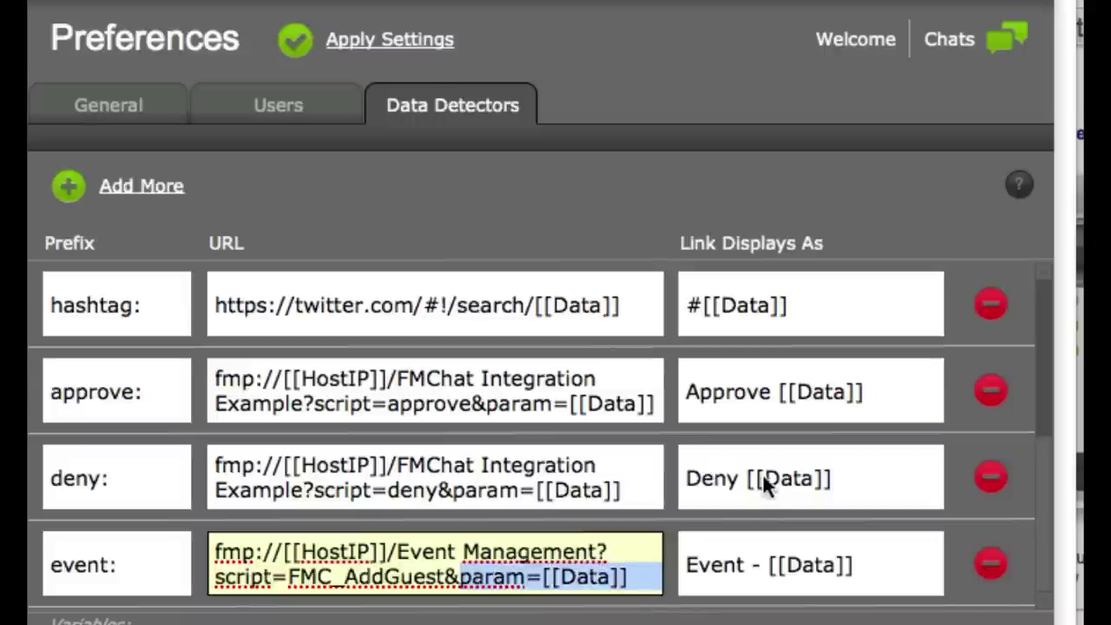
left_click(730, 385)
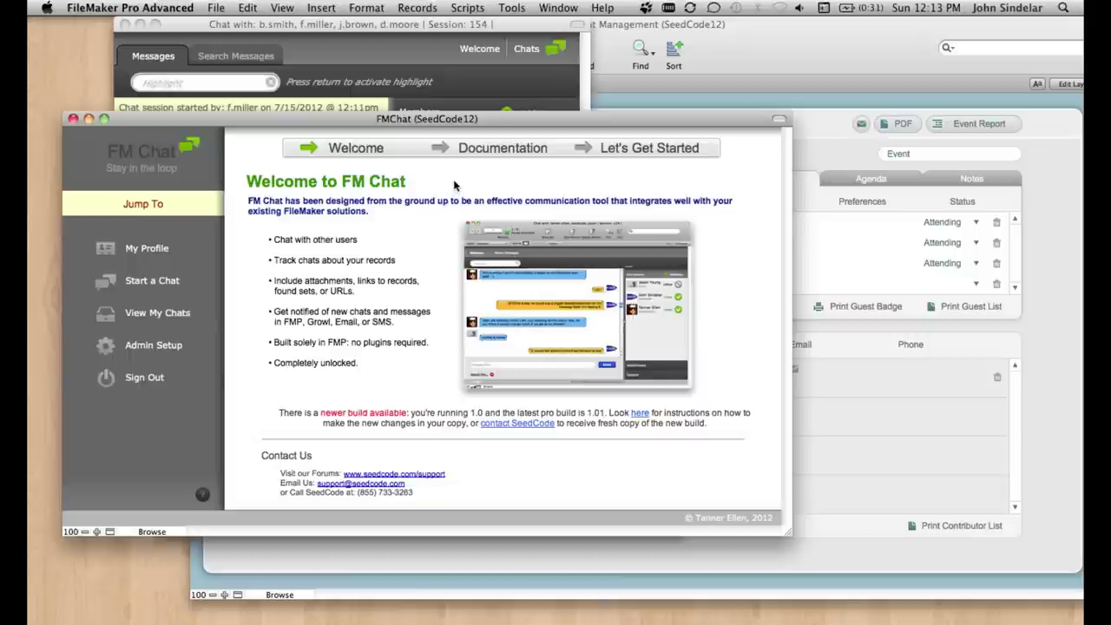
key("super+Tab")
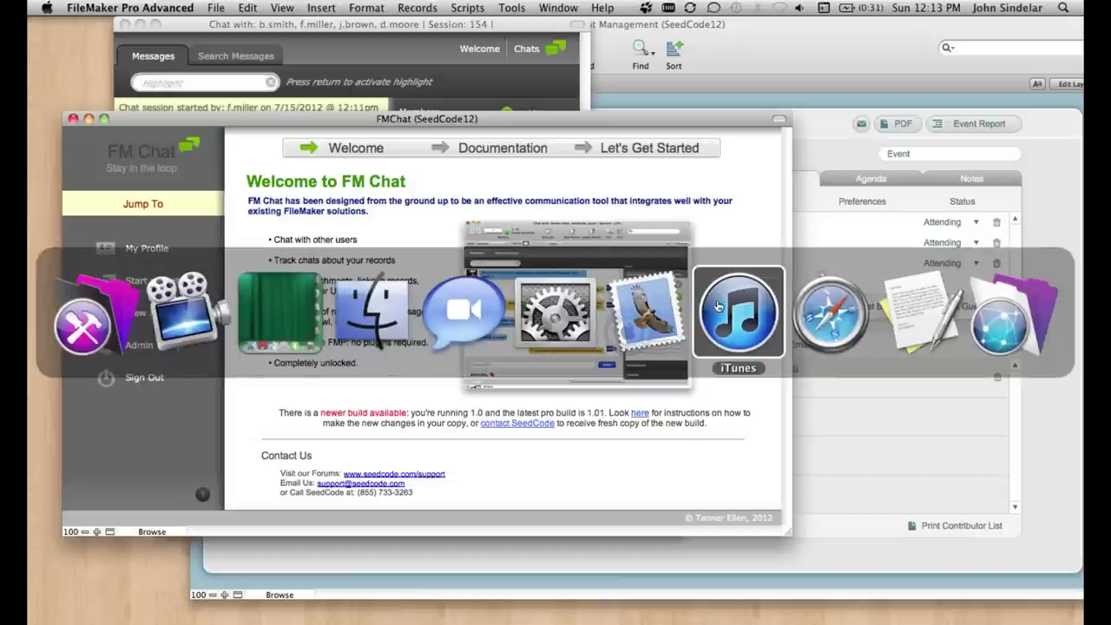
Switch to Safari and scroll SeedCode's FM Chat page down to the tutorial links
left_click(831, 311)
scroll(729, 264, "down", 5)
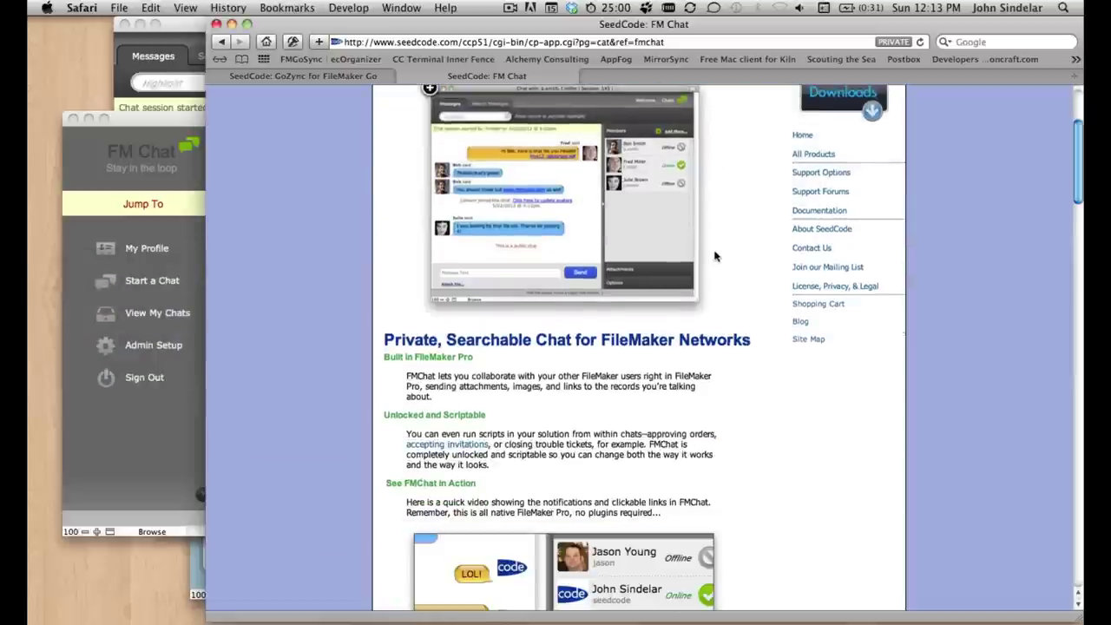
scroll(715, 251, "up", 5)
scroll(724, 347, "down", 15)
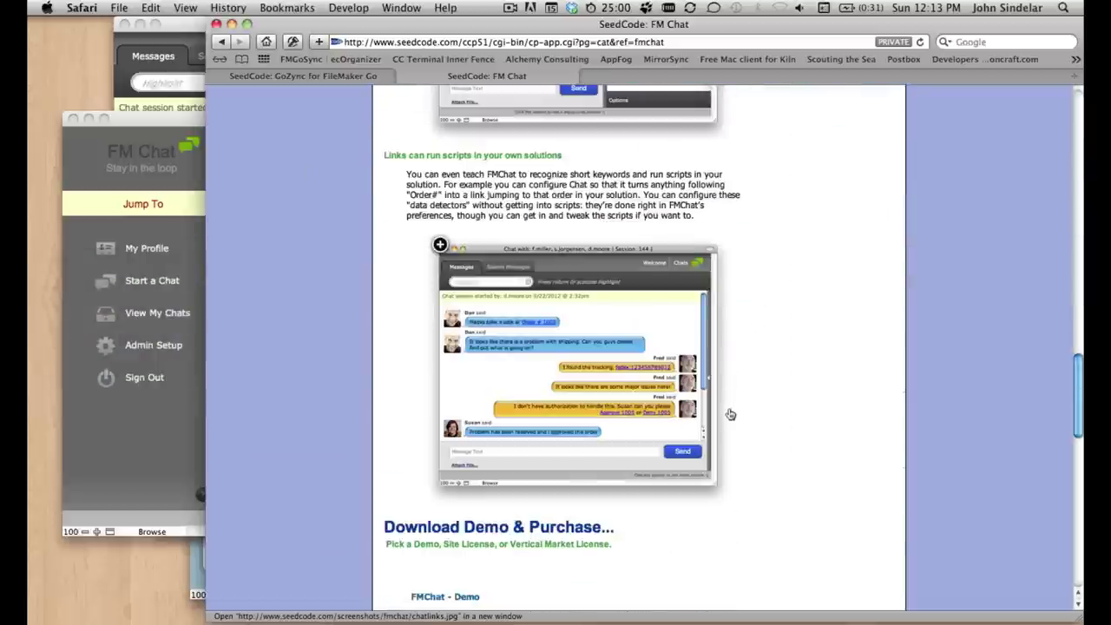
scroll(730, 414, "down", 10)
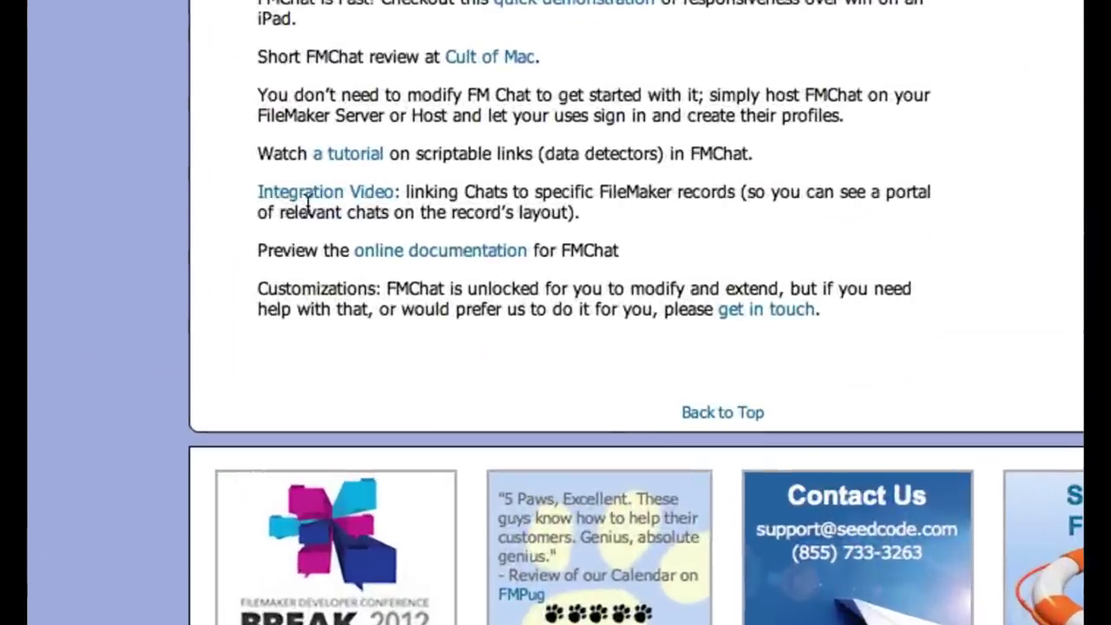